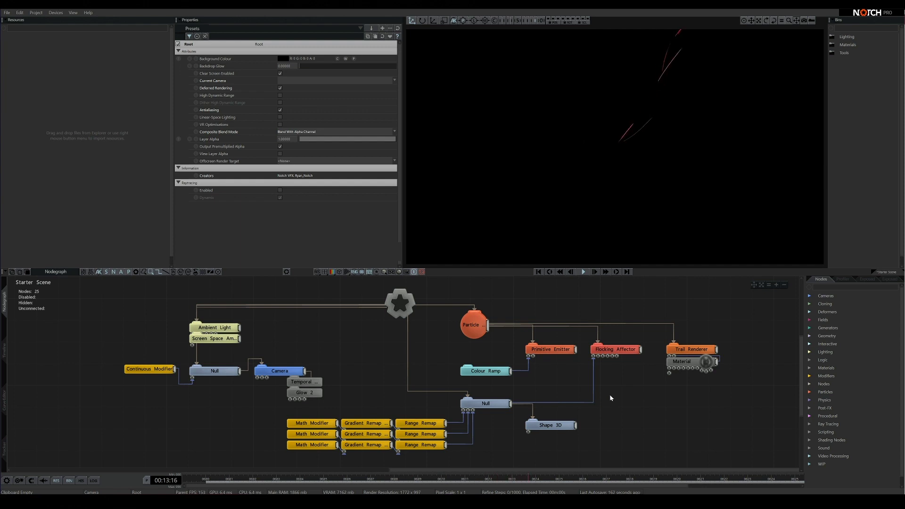
# - Pick a new Num Particles value for the Particle system from its dropdown
pyautogui.click(691, 349)
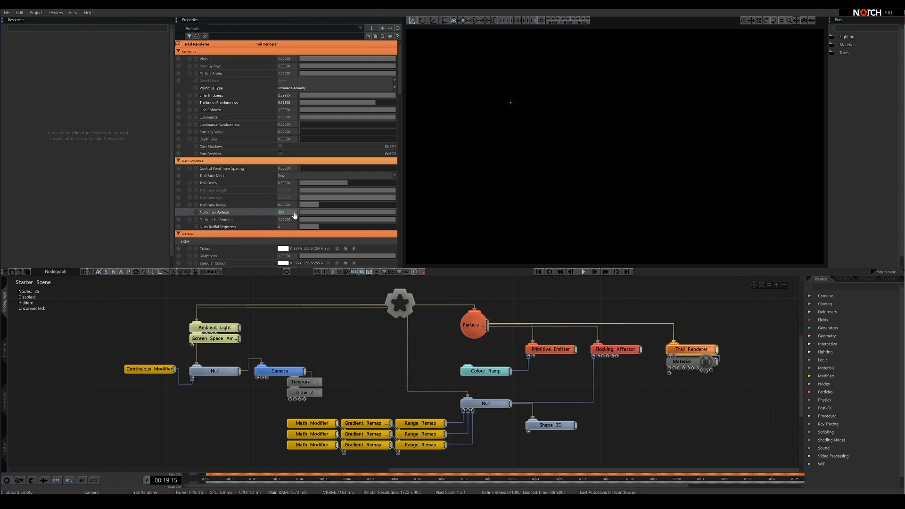
pyautogui.click(634, 302)
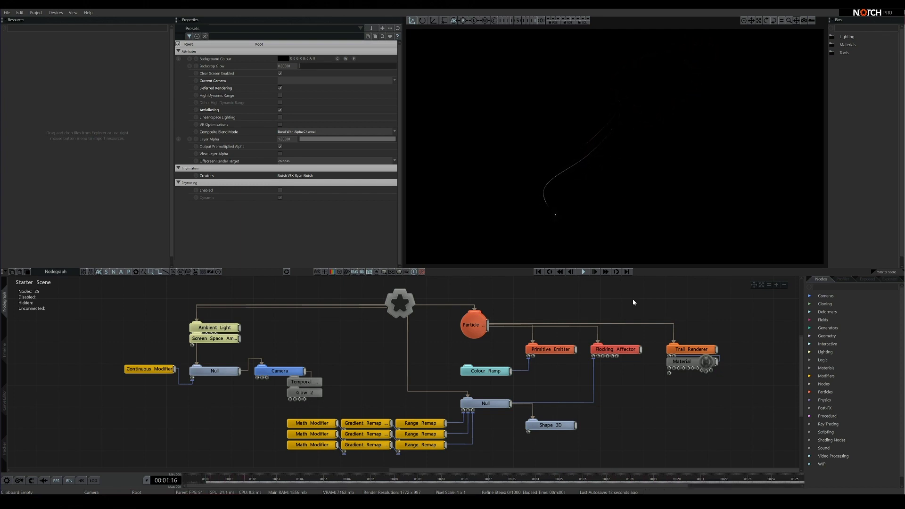
pyautogui.click(474, 325)
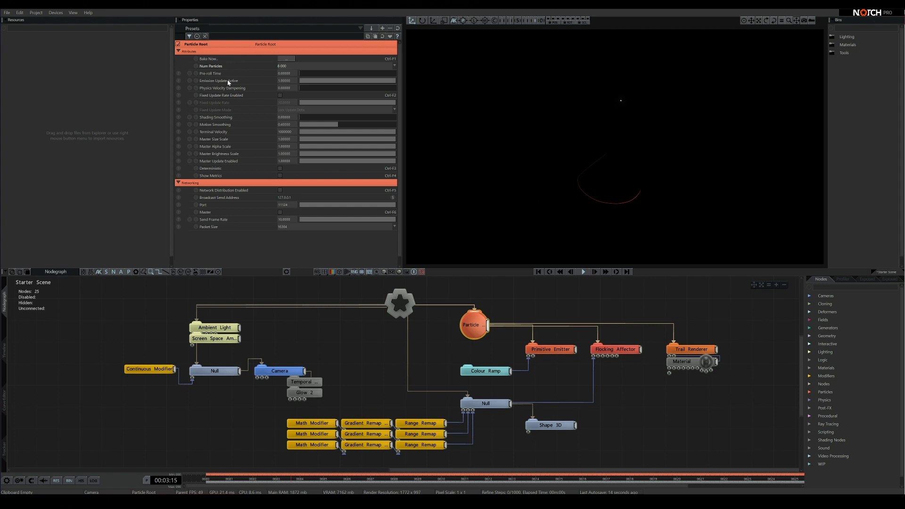
pyautogui.click(290, 67)
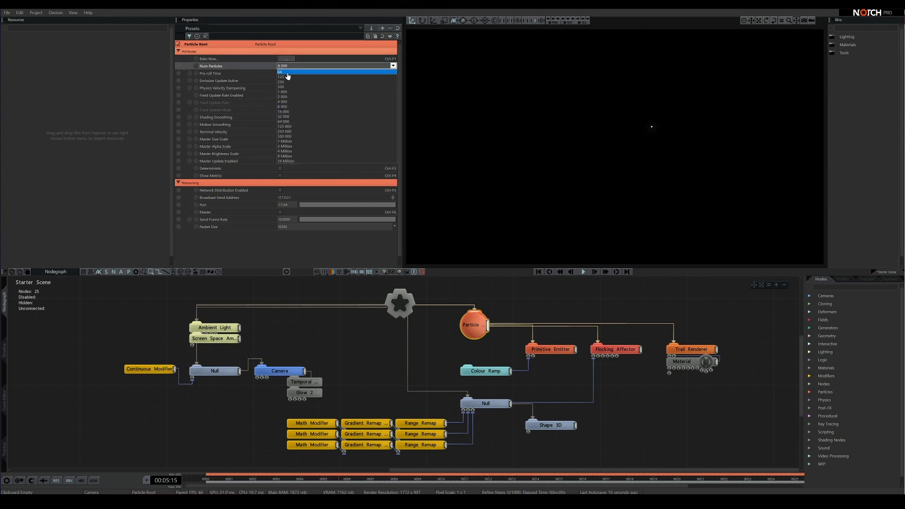
pyautogui.click(287, 76)
pyautogui.click(568, 300)
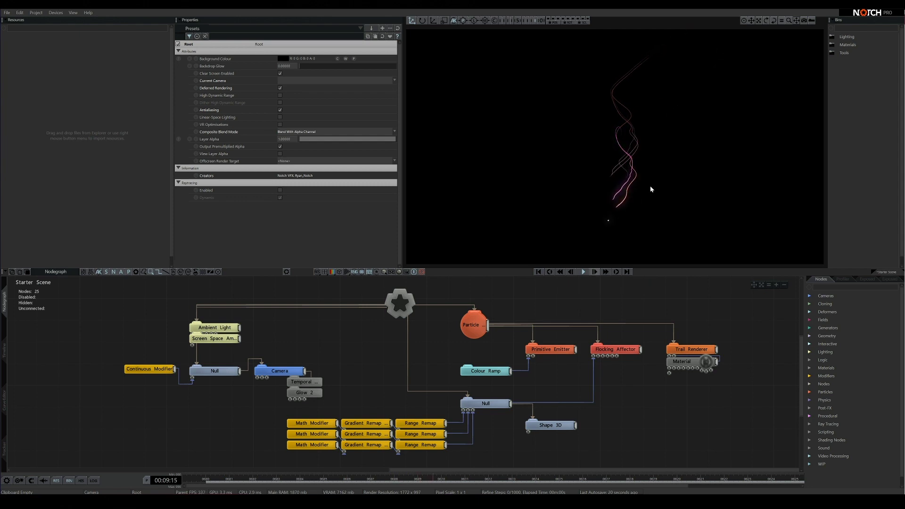
# - Give the Primitive Emitter a particle Life of 500 and Fade In Time of 0
pyautogui.click(563, 349)
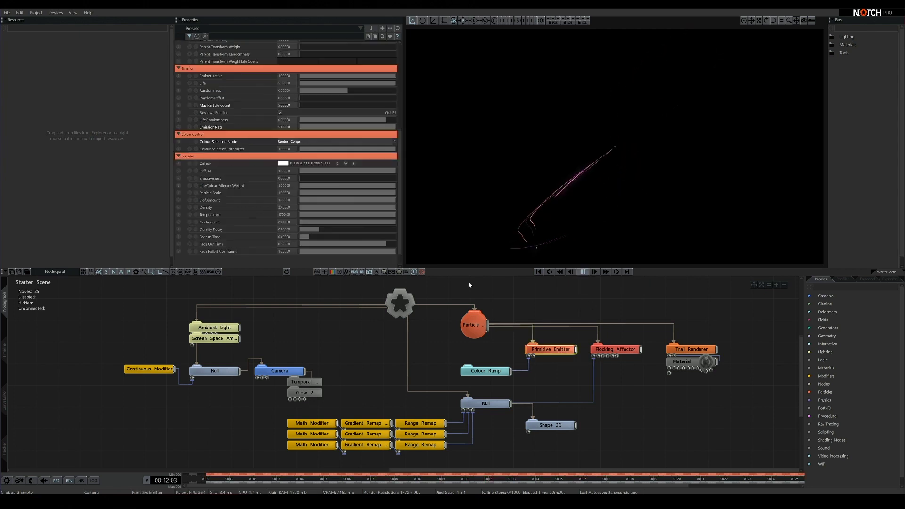
pyautogui.doubleClick(285, 83)
pyautogui.write('500')
pyautogui.press('Return')
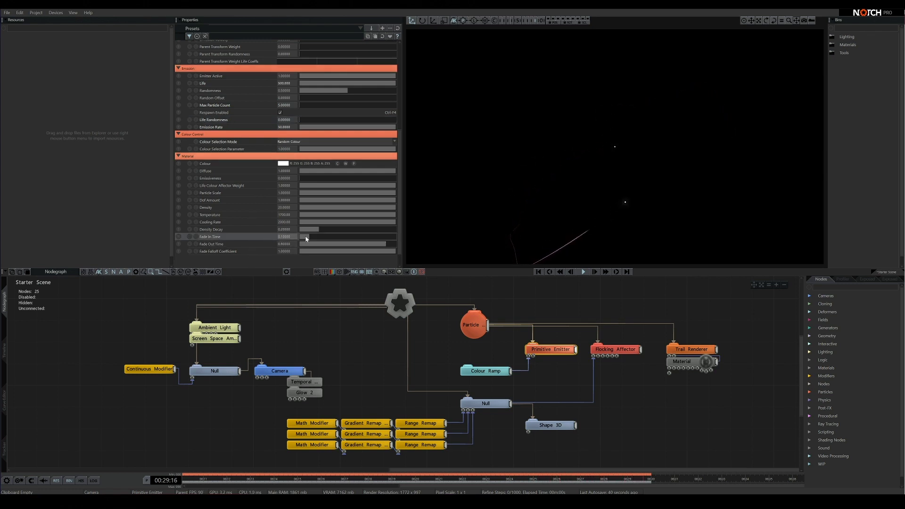
pyautogui.moveTo(306, 238); pyautogui.dragTo(293, 238)
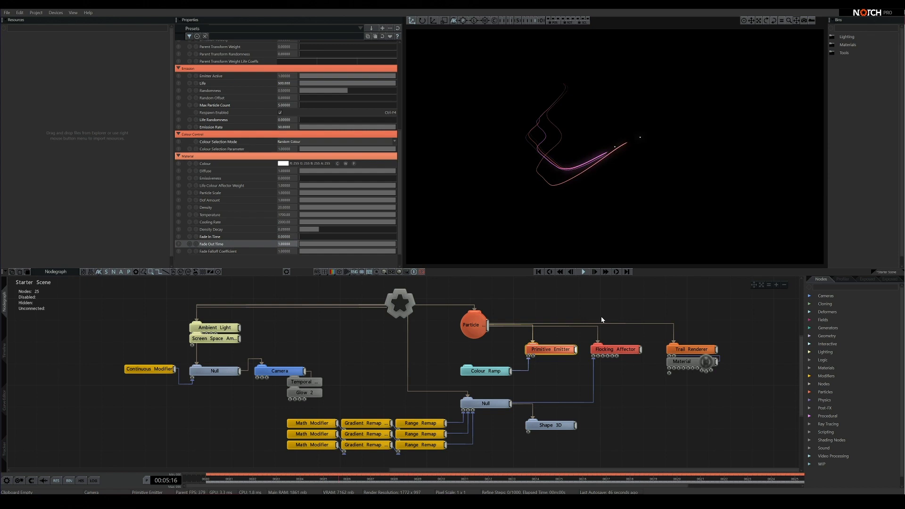
# - Set the Trail Renderer's Trail Decay to 1.0 and Control Point Time Spacing to 0.01
pyautogui.click(680, 350)
pyautogui.moveTo(347, 184); pyautogui.dragTo(375, 183)
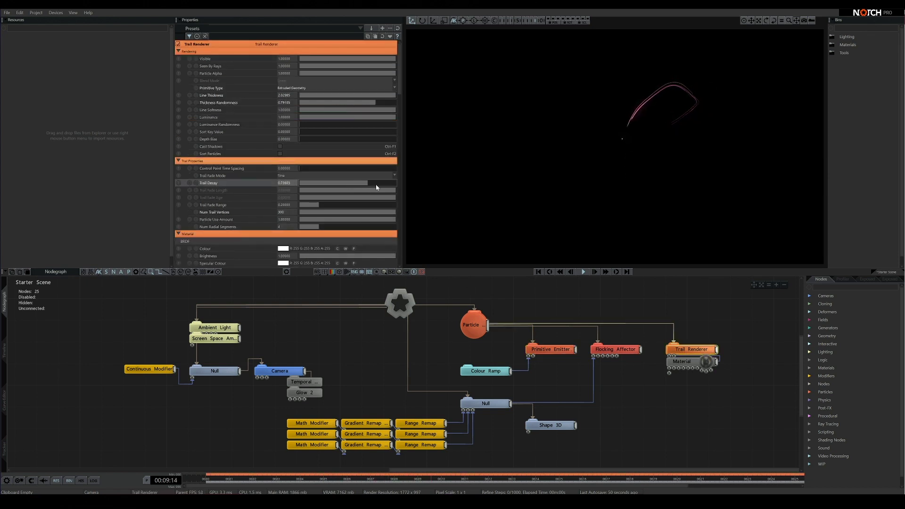
pyautogui.click(655, 306)
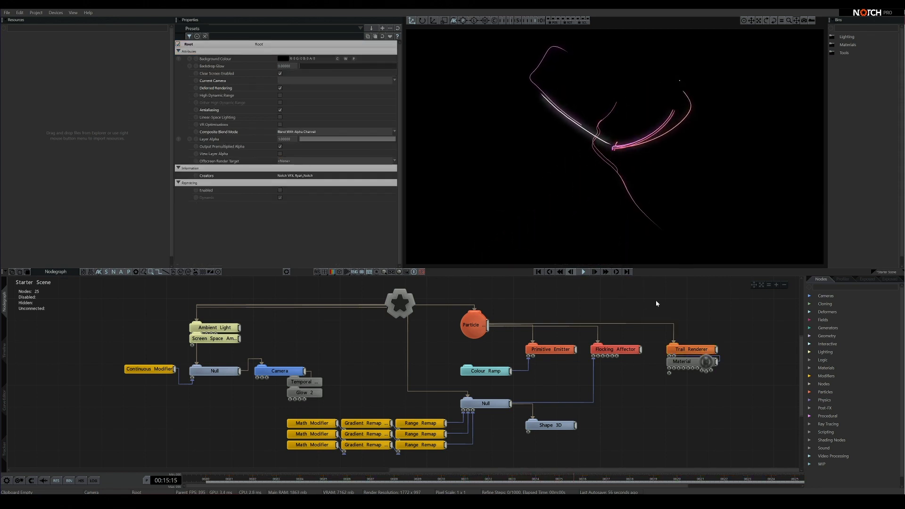
pyautogui.click(688, 347)
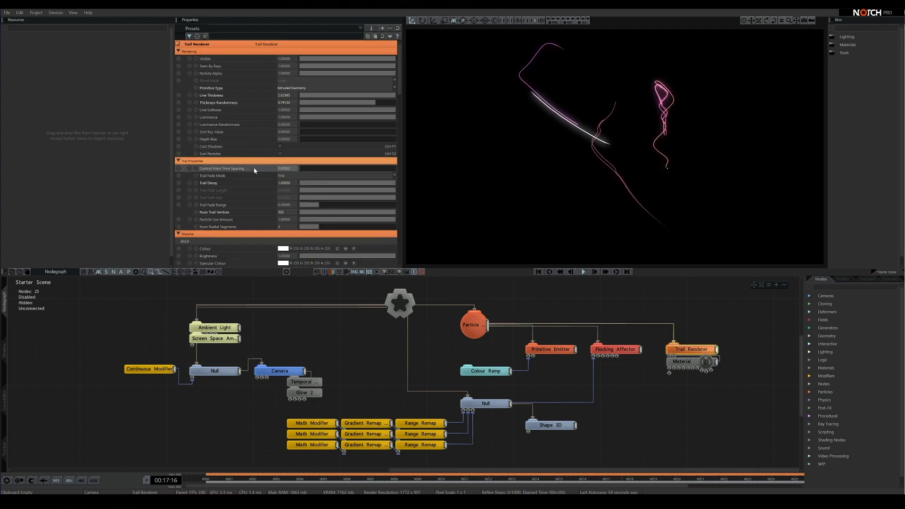
pyautogui.click(283, 168)
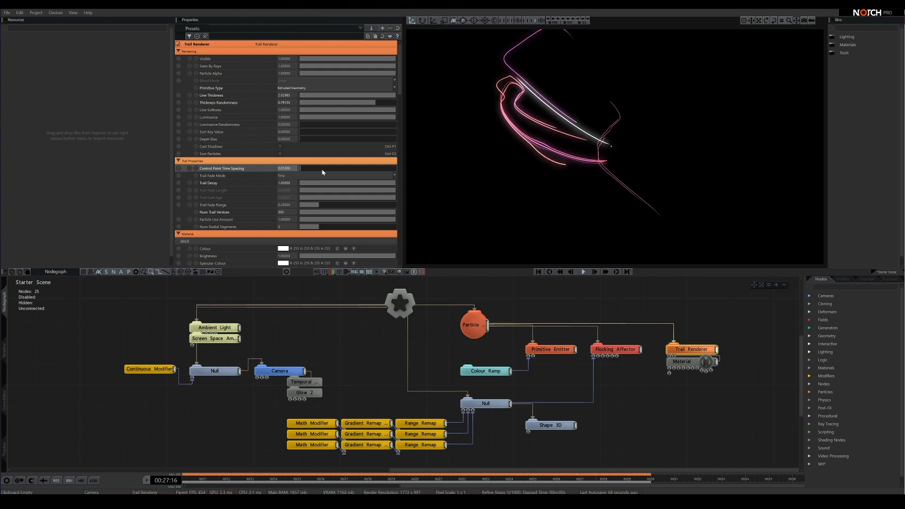
# - Lock the scene's frame rate limits at 30 FPS minimum and maximum
pyautogui.click(250, 408)
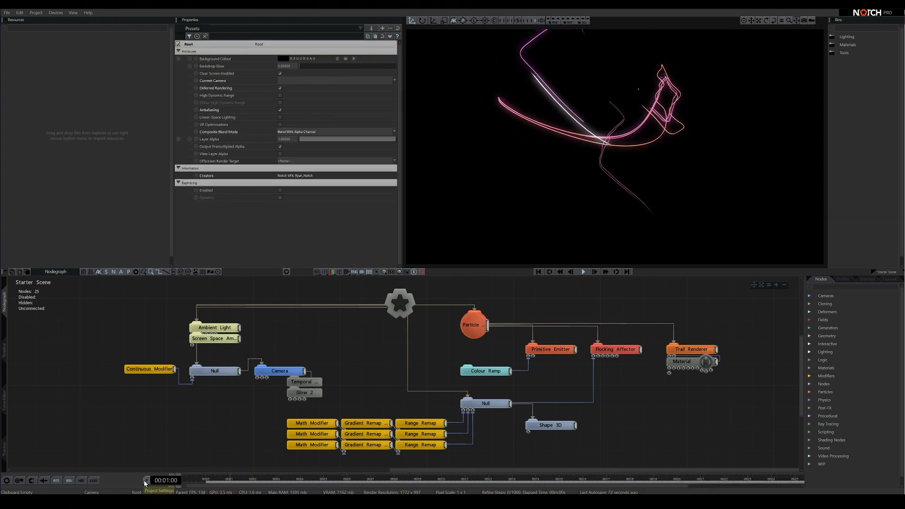
pyautogui.click(144, 480)
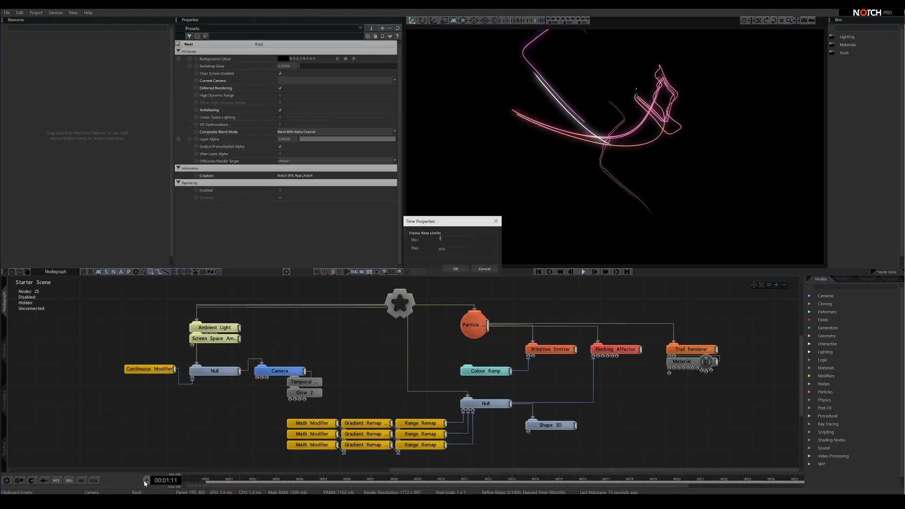
pyautogui.moveTo(464, 222); pyautogui.dragTo(344, 206)
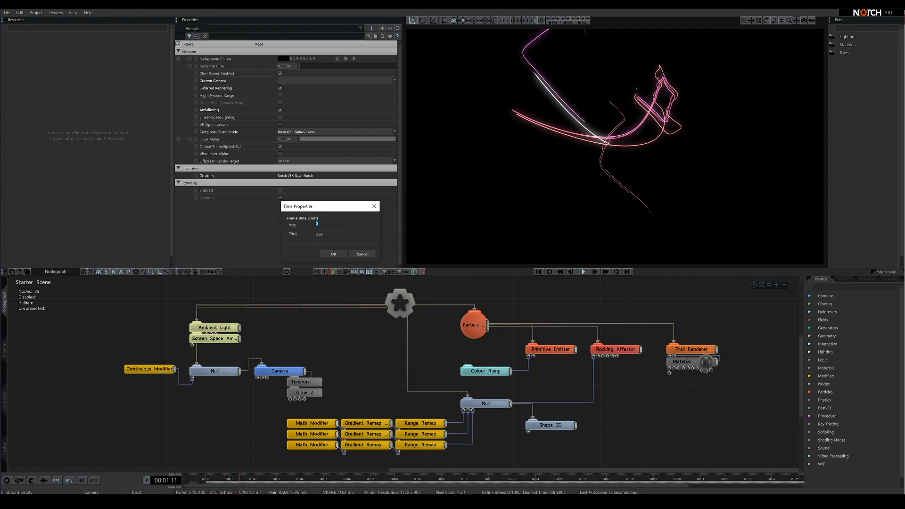
pyautogui.click(341, 255)
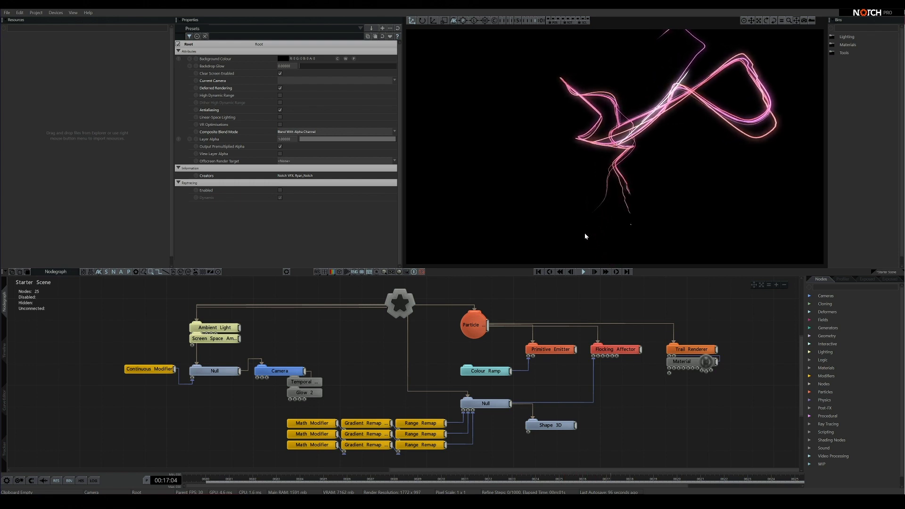
# - Set the Trail Renderer's Num Trail Vertices to 50000
pyautogui.click(689, 349)
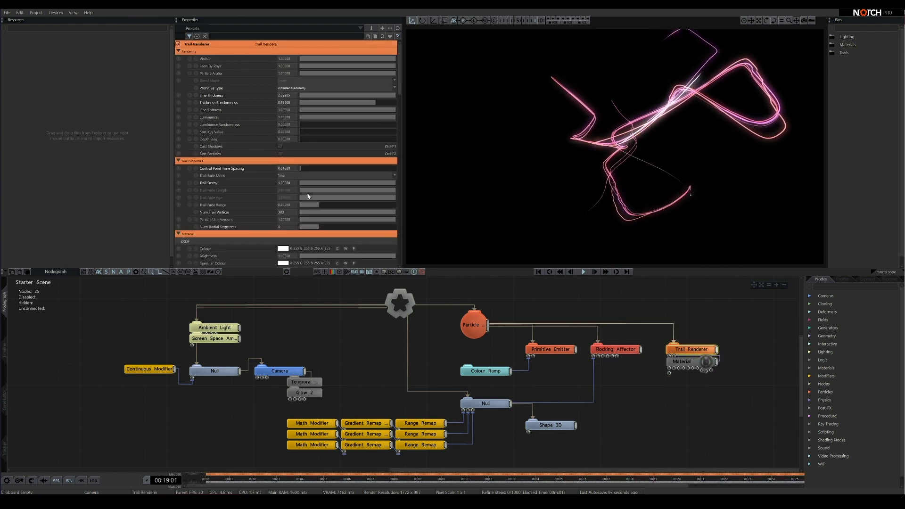
pyautogui.doubleClick(288, 213)
pyautogui.write('50000')
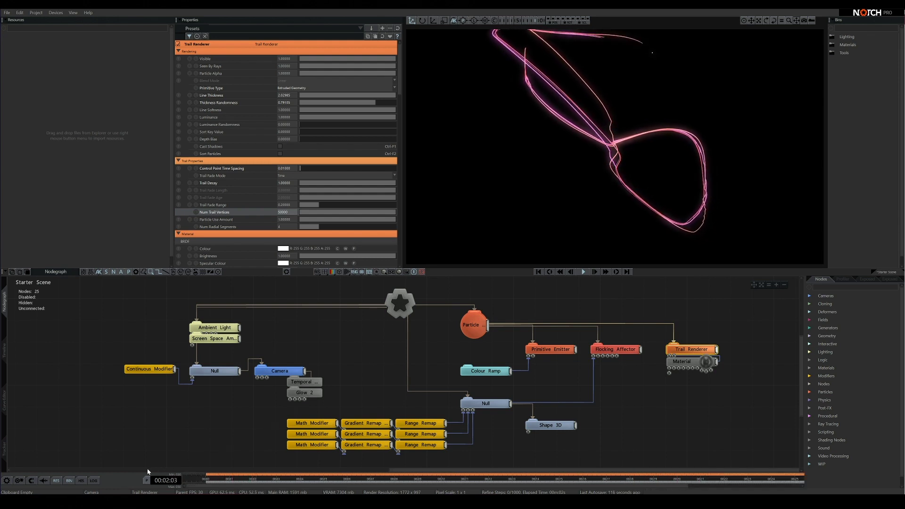
pyautogui.click(146, 481)
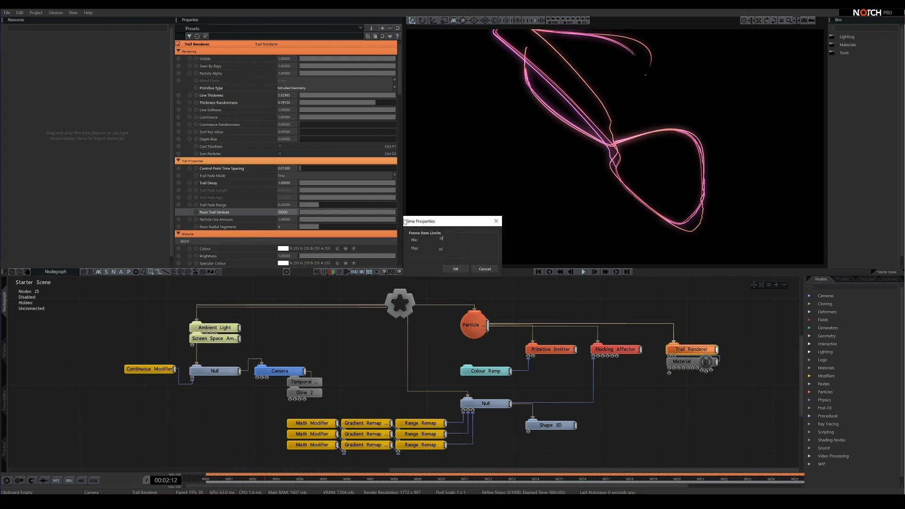
pyautogui.click(484, 269)
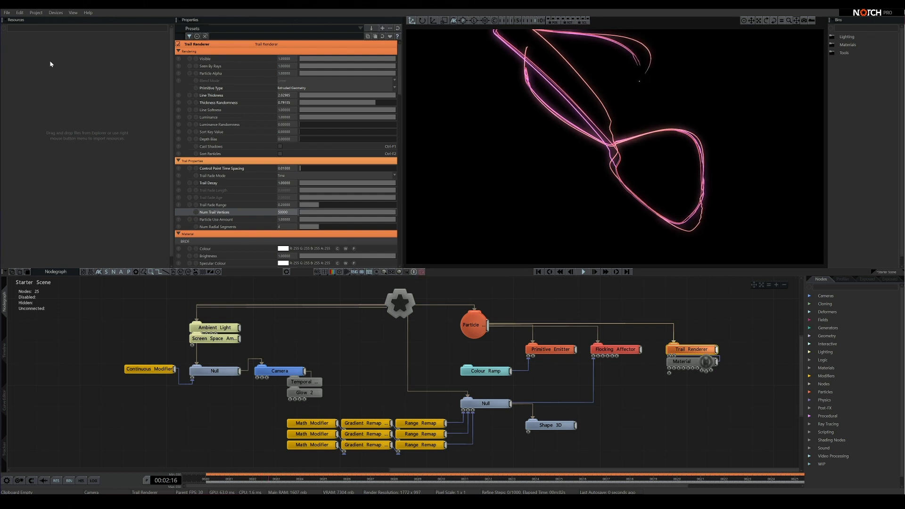
pyautogui.click(7, 13)
pyautogui.click(42, 108)
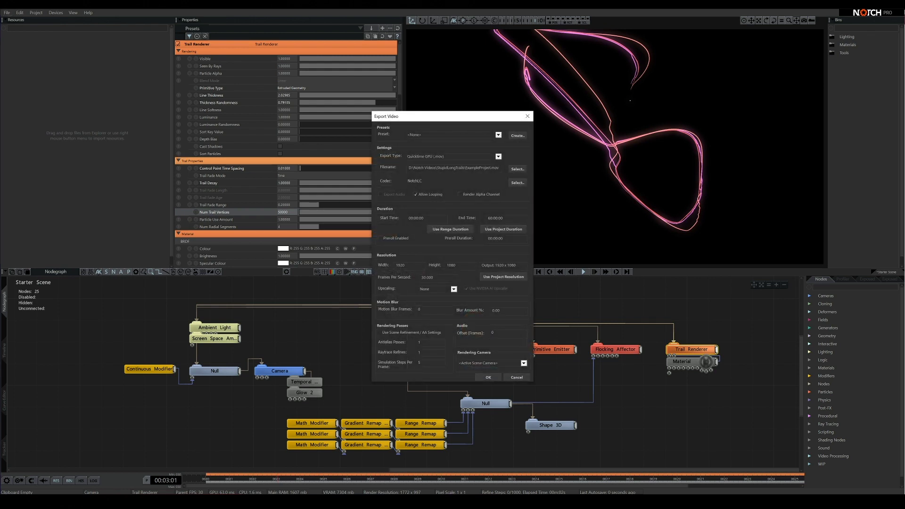
pyautogui.click(516, 378)
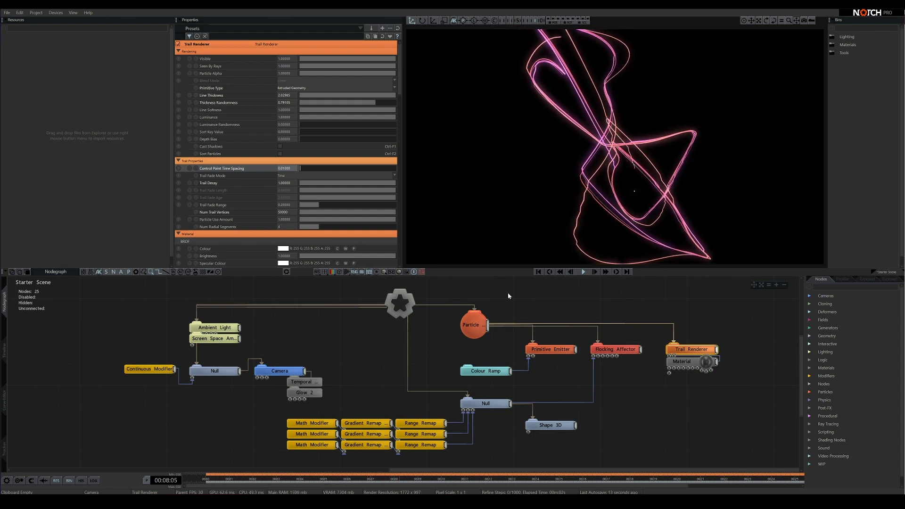
# - Add a Curl Noise Deformer to the Trail Renderer: Displacement Amount 3.66937, Noise Scale 0.23601
pyautogui.click(836, 286)
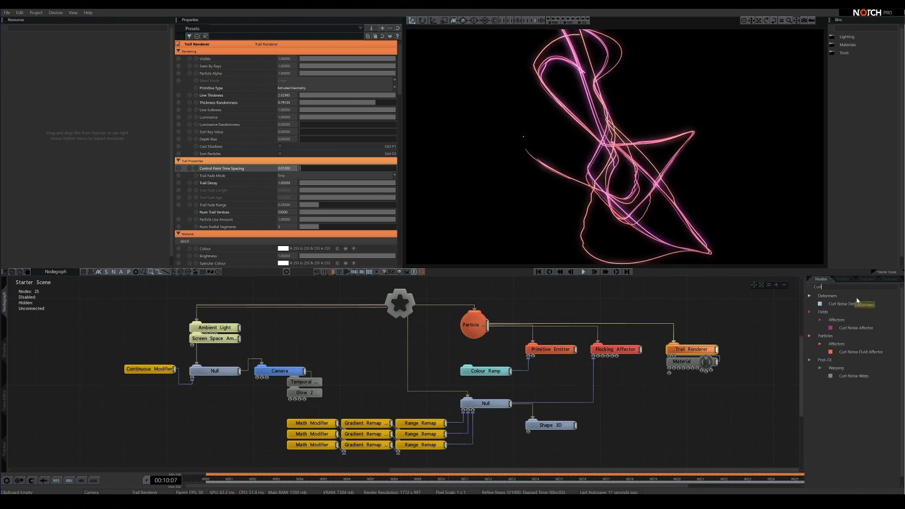
pyautogui.write('Curl')
pyautogui.moveTo(733, 346); pyautogui.dragTo(735, 349)
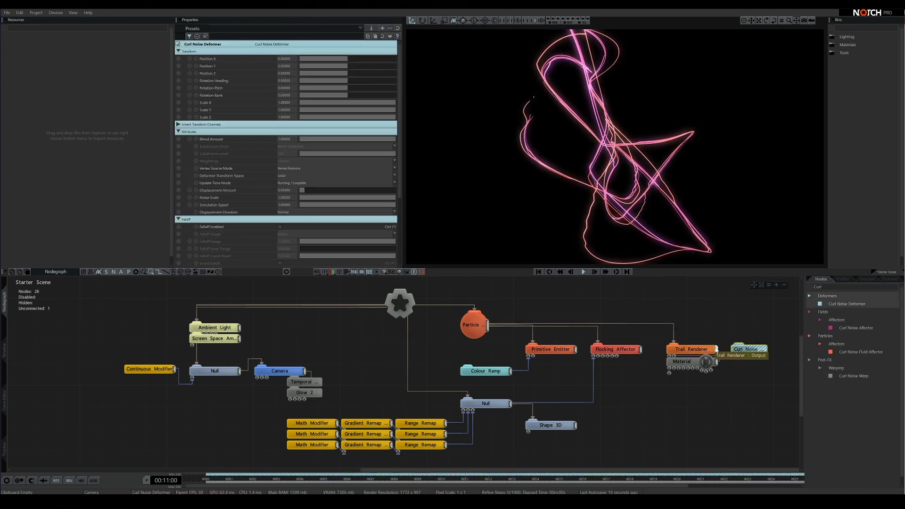
pyautogui.moveTo(330, 191); pyautogui.dragTo(590, 204)
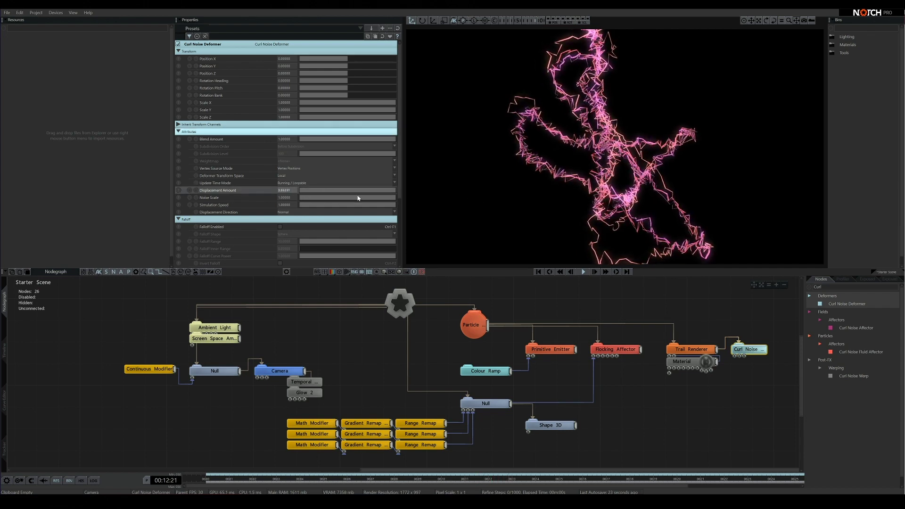
pyautogui.moveTo(363, 198); pyautogui.dragTo(324, 199)
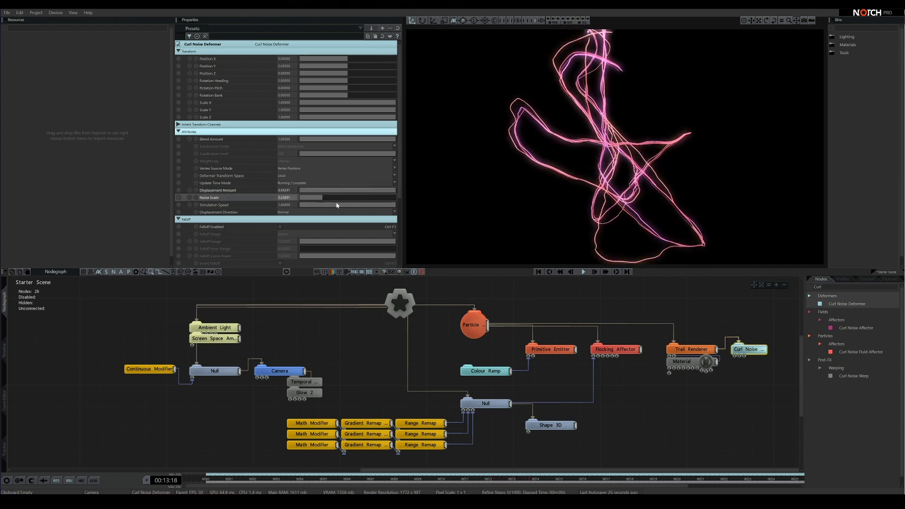